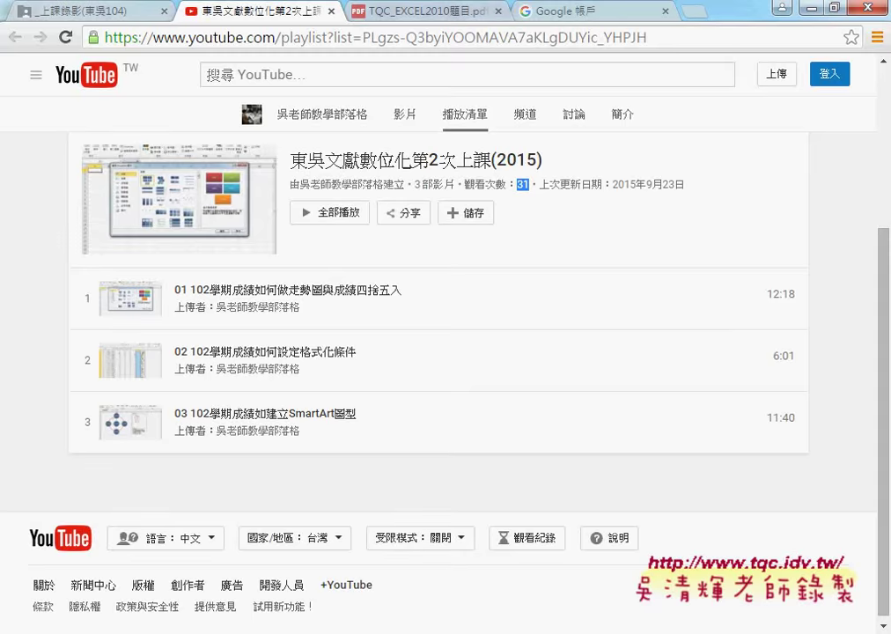
- Switch from the YouTube playlist to the EXD02.xlsx workbook in Excel
left_click(246, 585)
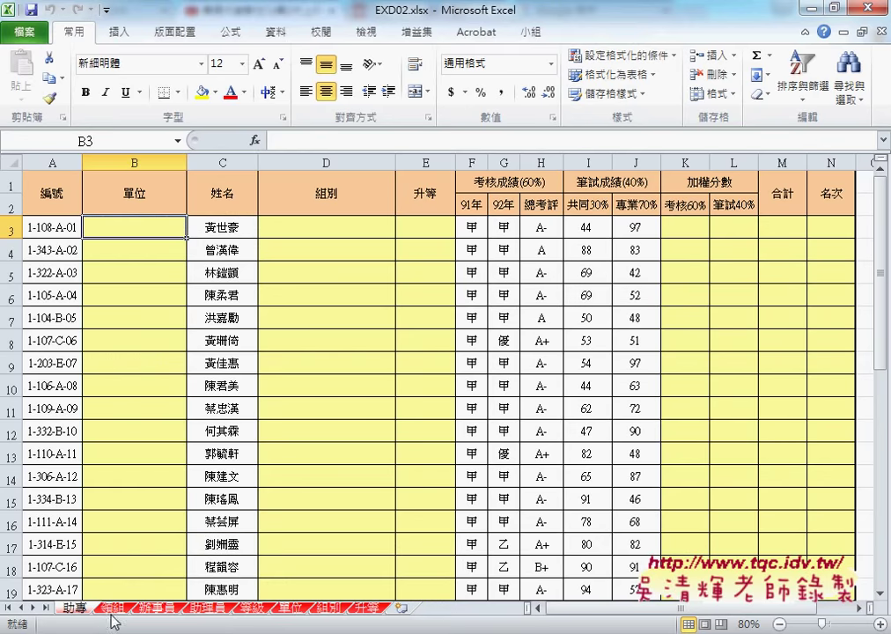
- Check 助理員 cell B3's code against the 單位 table, locating 國際金融分行 in B20
left_click(210, 608)
left_click(141, 226)
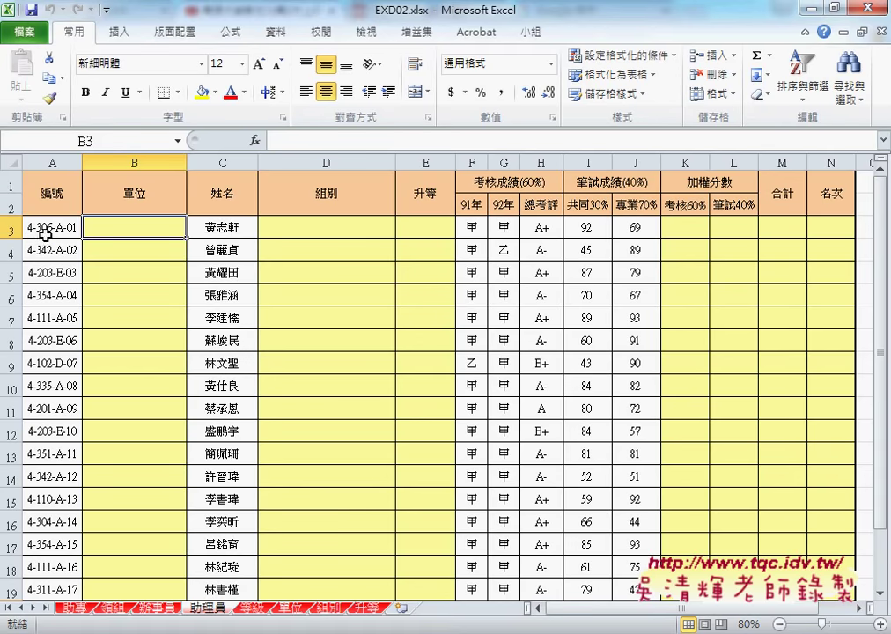
left_click(293, 608)
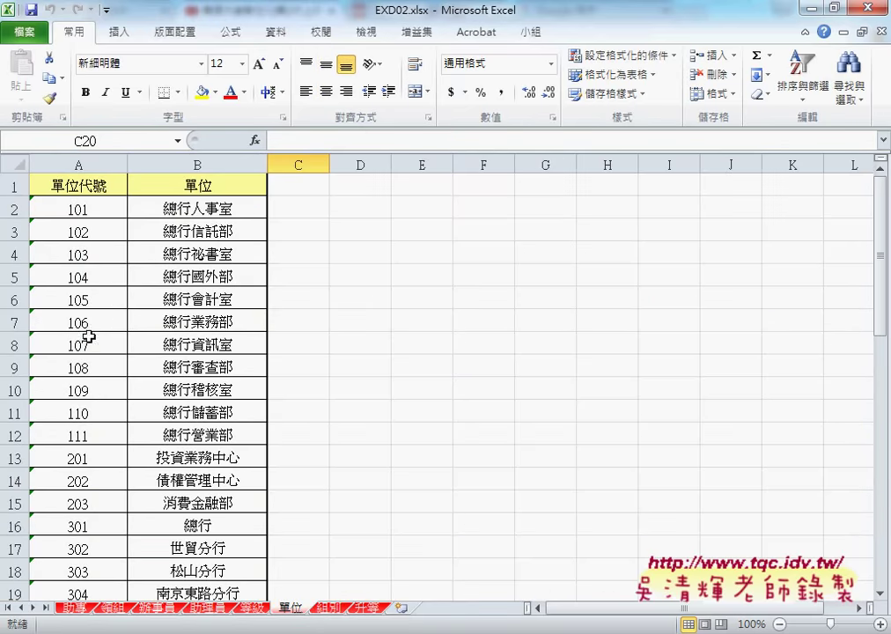
scroll(97, 573, "down", 2)
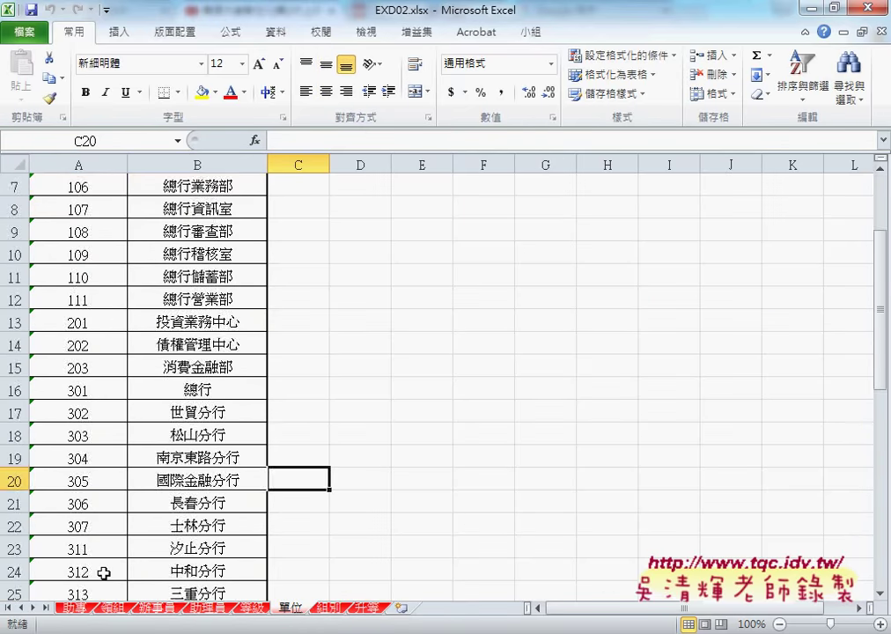
scroll(100, 526, "down", 1)
left_click(151, 411)
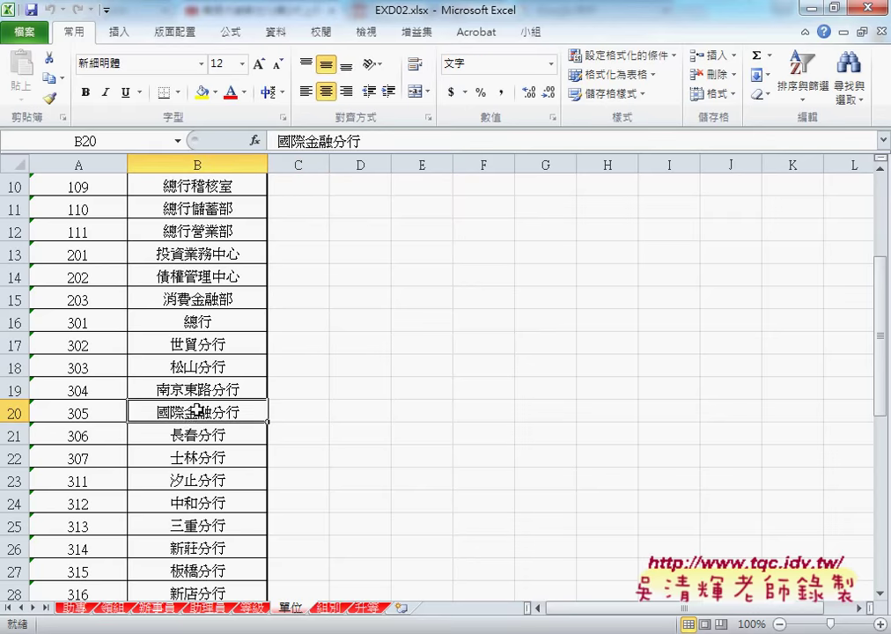
- Cross-check 助理員 cell B4 against the 單位 list, noting 長春分行 in B21
left_click(201, 609)
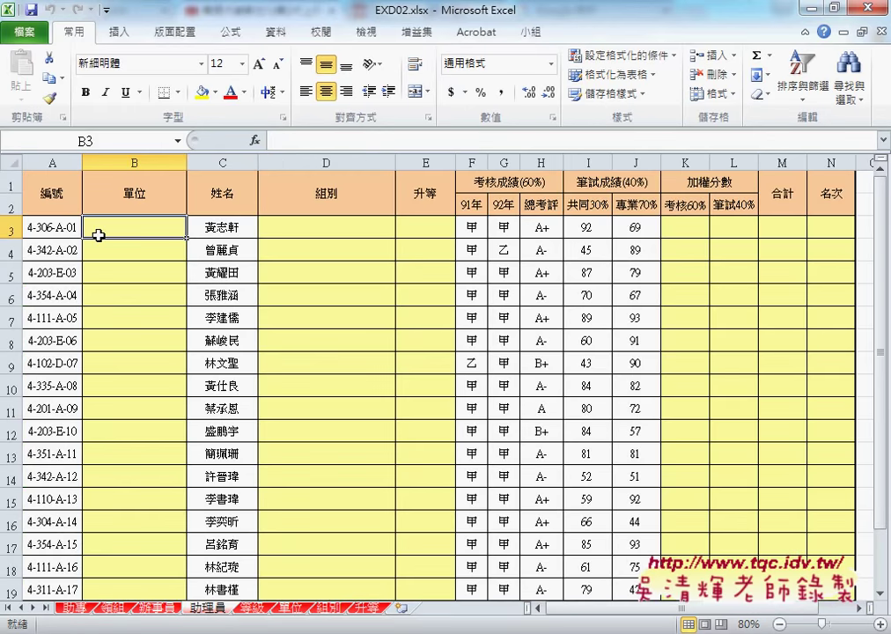
left_click(294, 610)
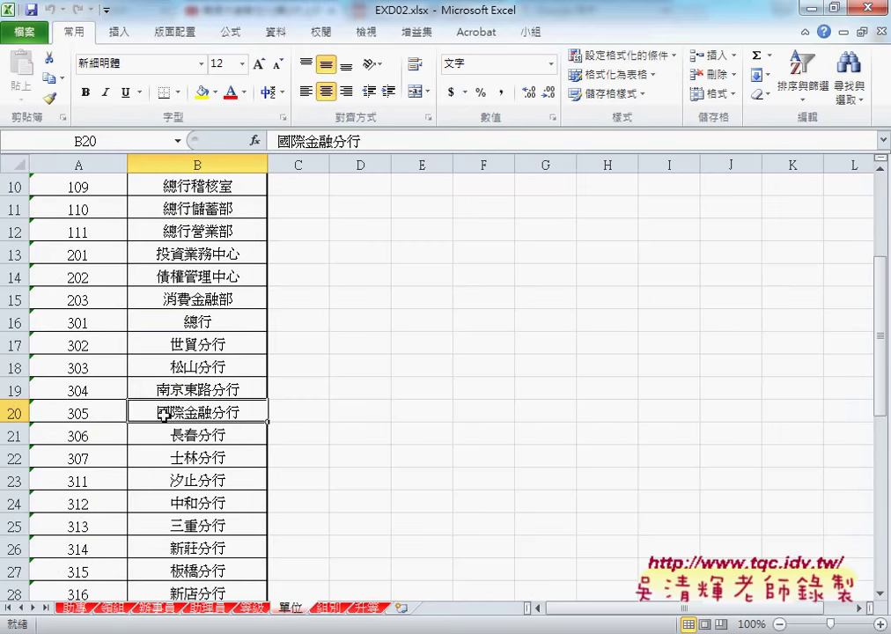
left_click(294, 434)
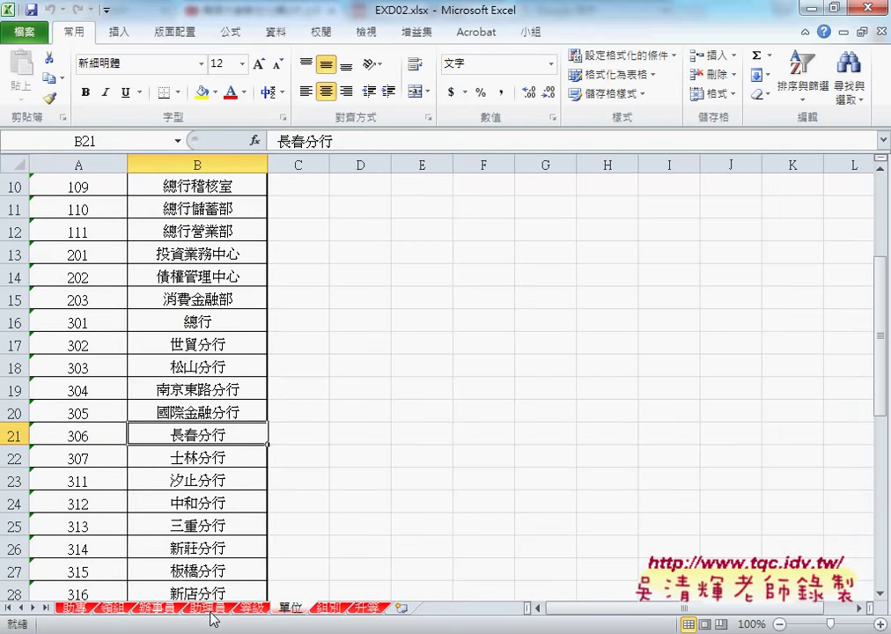
left_click(209, 609)
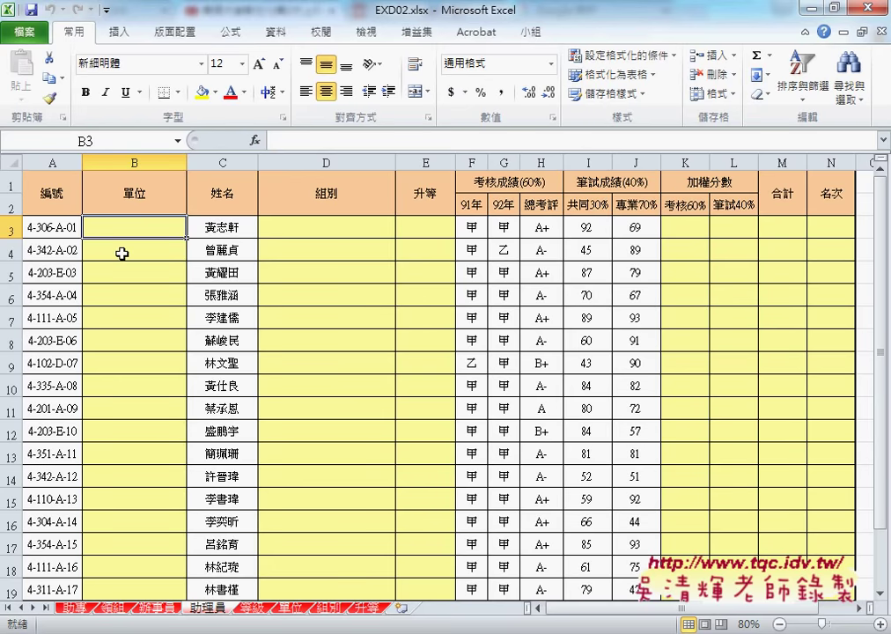
left_click(121, 254)
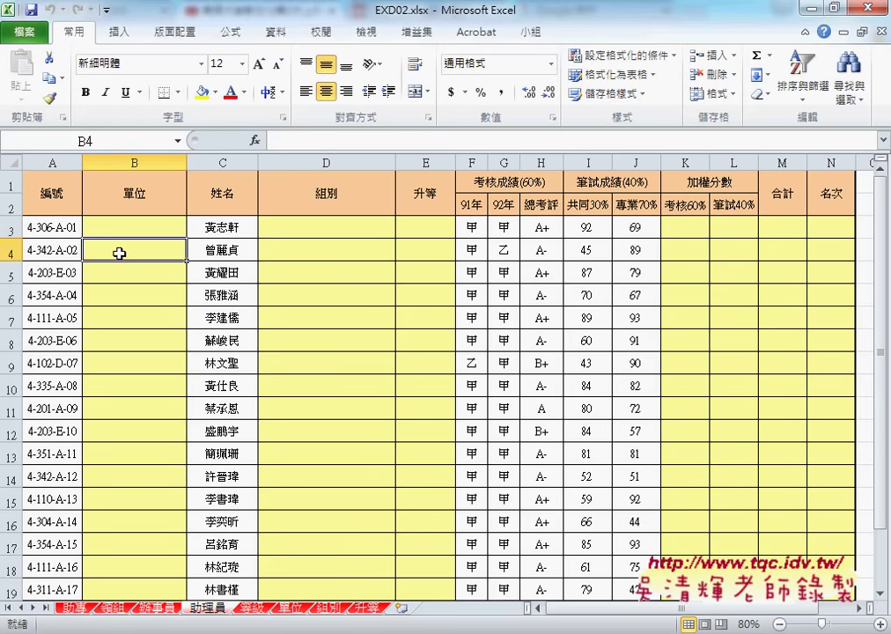
left_click(295, 610)
scroll(139, 392, "down", 1)
scroll(141, 388, "down", 2)
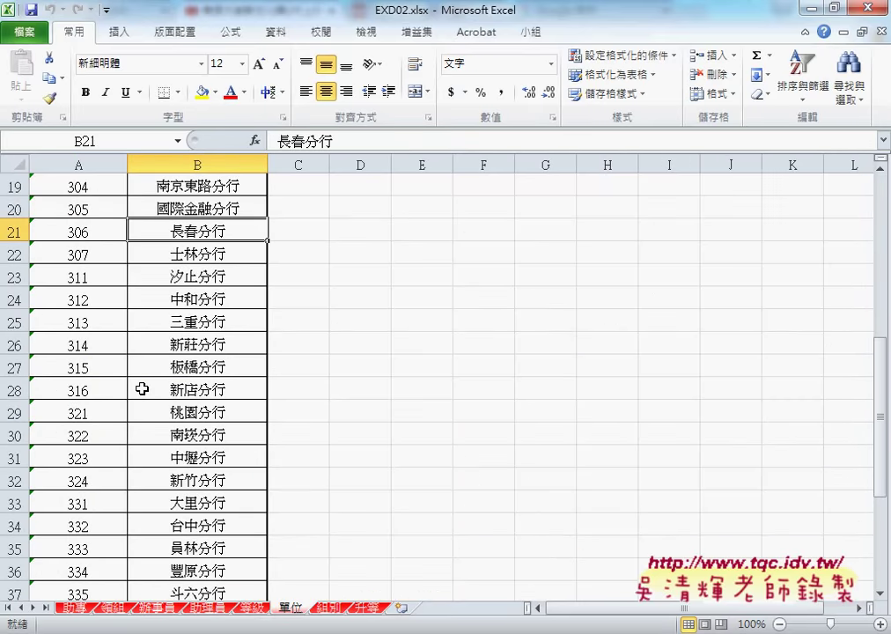
scroll(131, 515, "down", 2)
- Note 東台南分行 in 單位 cell B40, then go back to the 助專 sheet
left_click(200, 534)
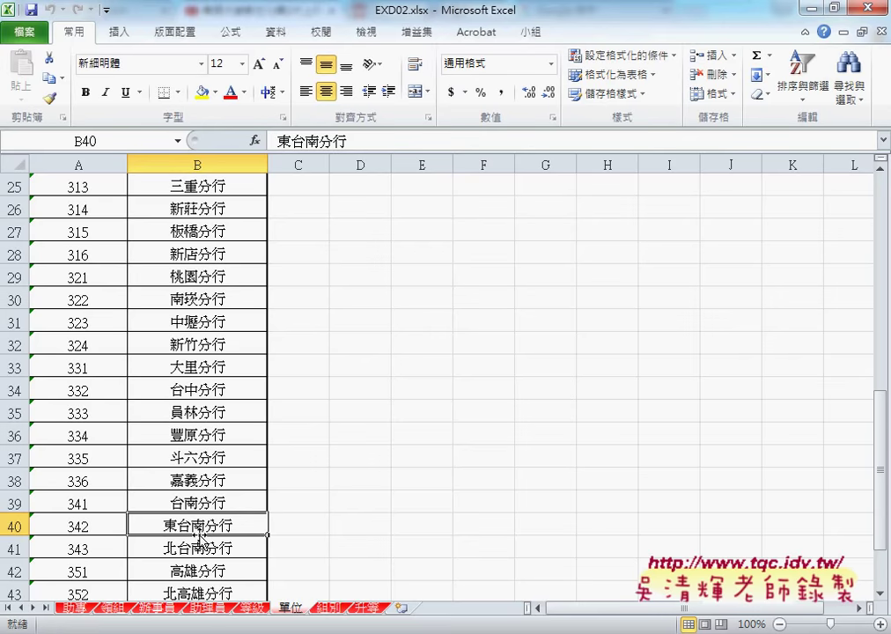
left_click(78, 610)
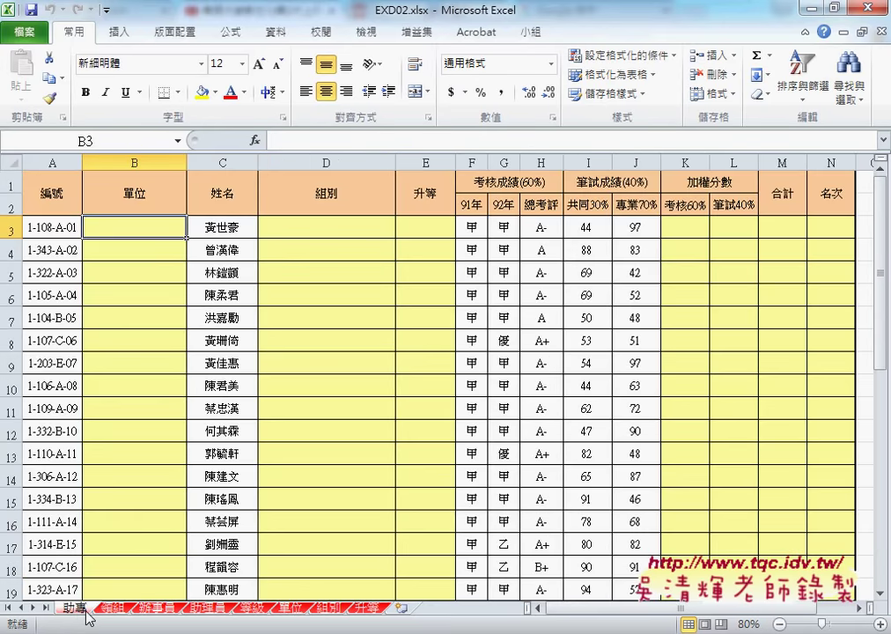
left_click(205, 609)
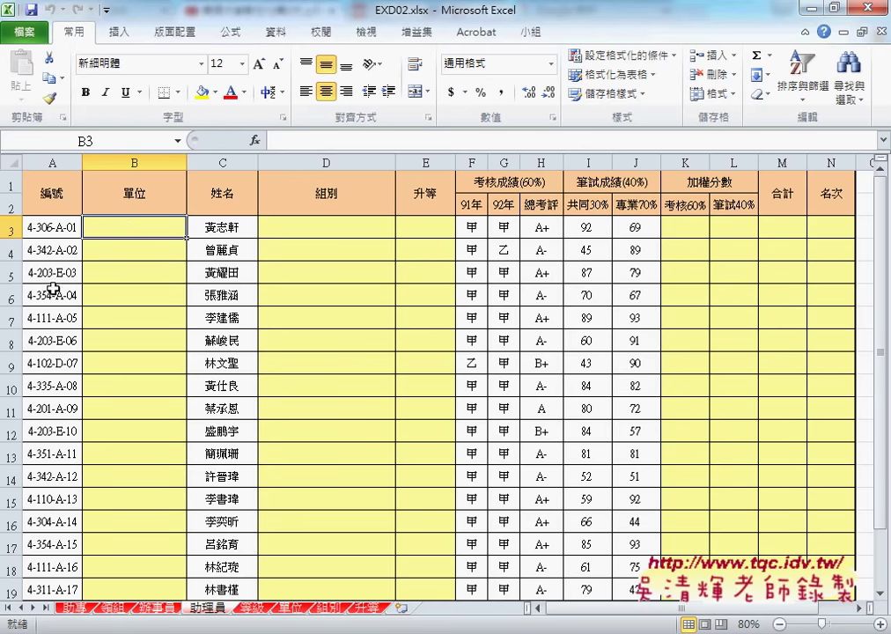
left_click(74, 609)
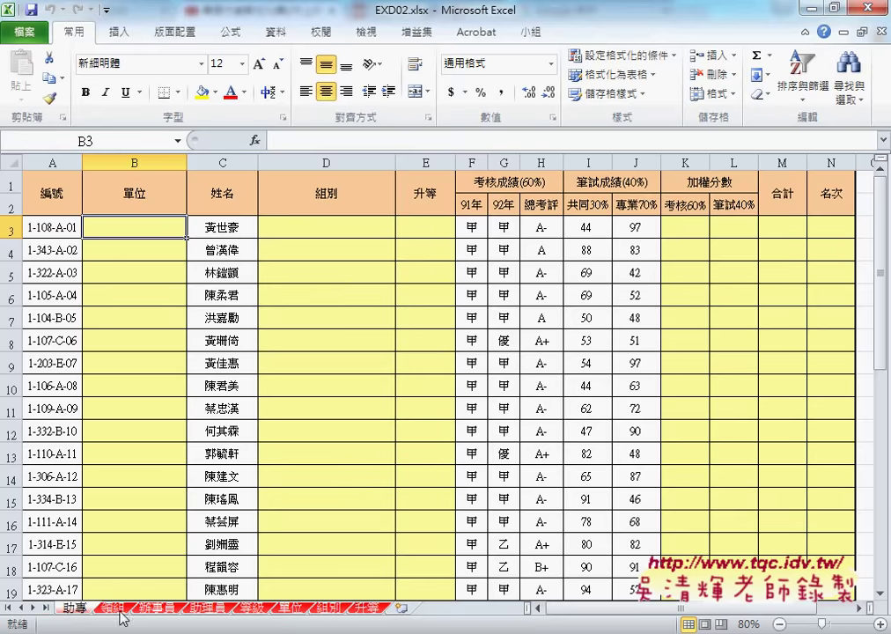
- Group the 助專, 領組, 辦事員 and 助理員 sheets and start a function in B3
left_click(257, 617)
left_click(76, 614)
left_click(205, 616, "shift")
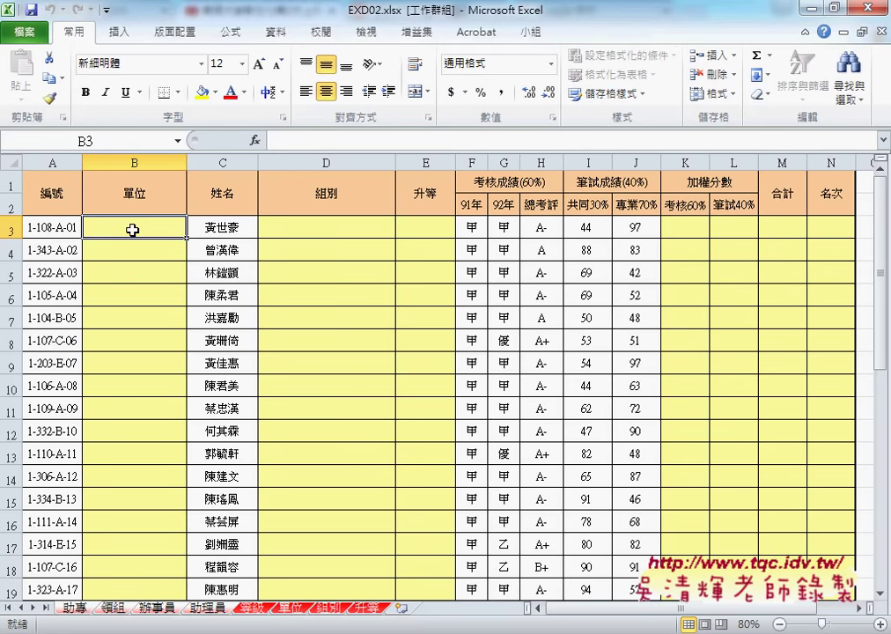
left_click(258, 141)
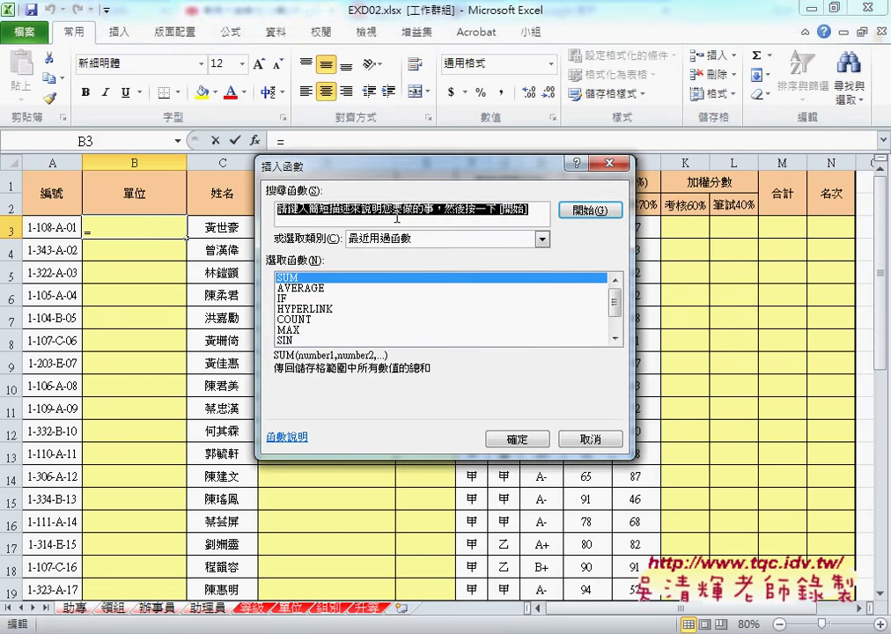
- Insert VLOOKUP from the 檢視與參照 category into B3 of the grouped sheets
left_click(542, 239)
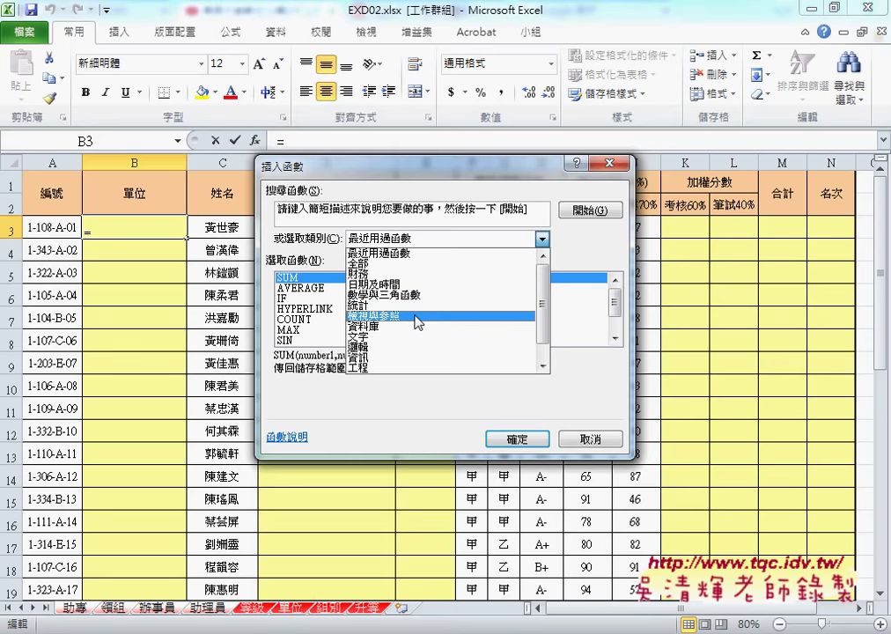
left_click(418, 322)
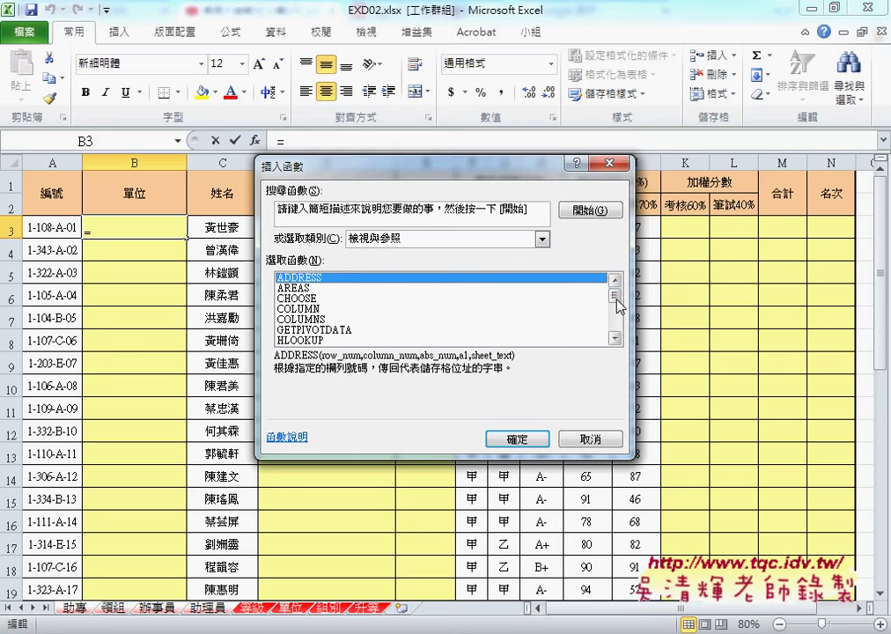
scroll(619, 317, "down", 1)
scroll(619, 317, "down", 4)
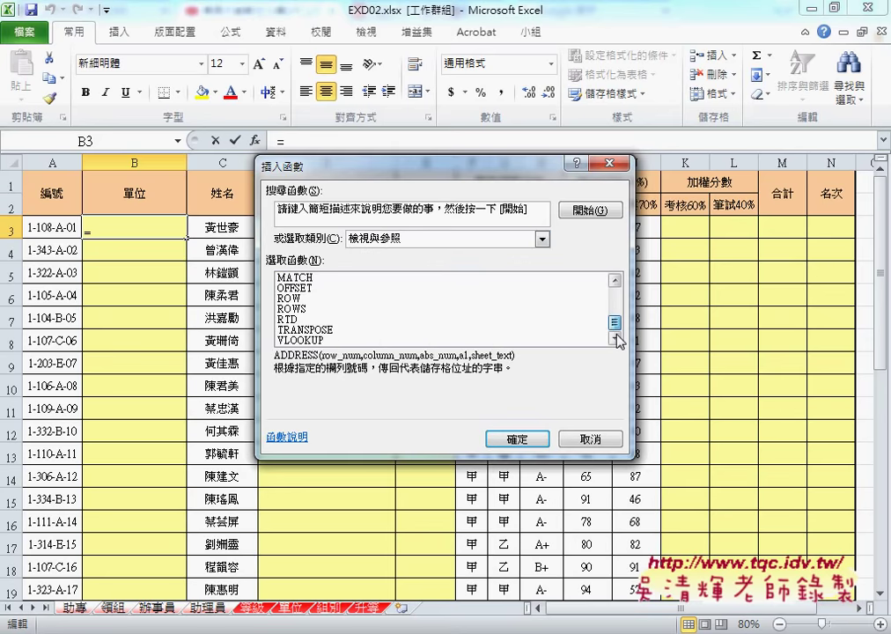
left_click(315, 341)
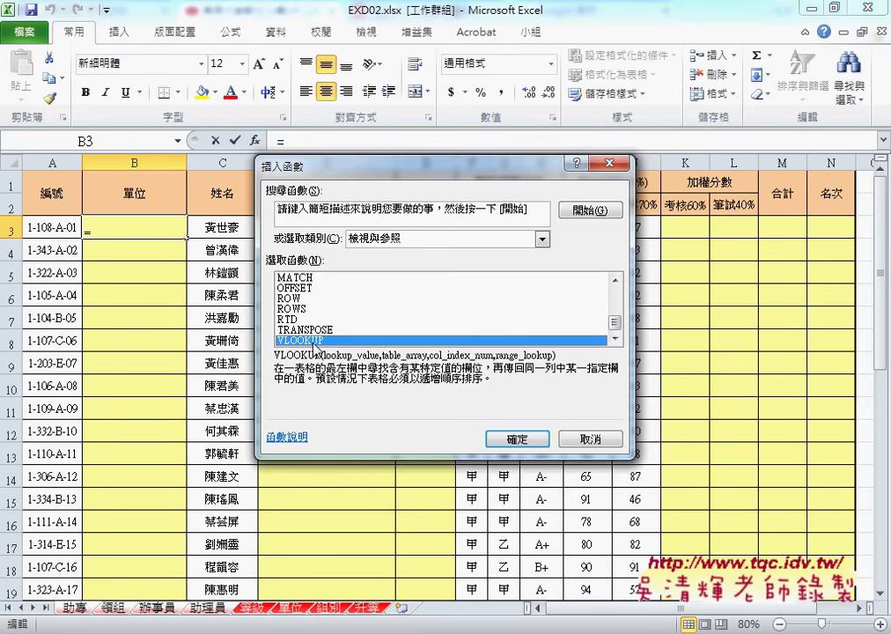
left_click(524, 442)
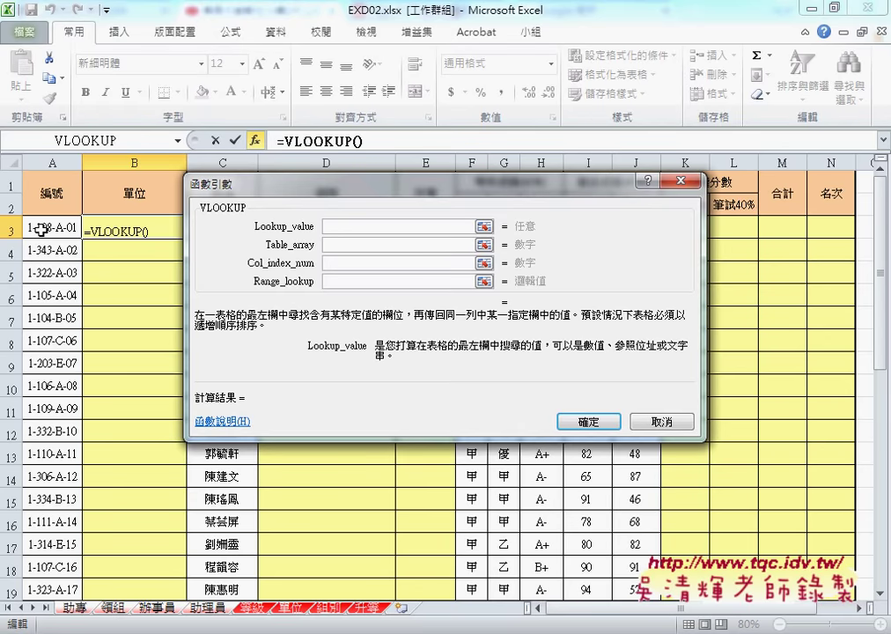
- Enter mid(A3,3,3) as VLOOKUP's Lookup_value, which previews the code "108"
left_click(40, 227)
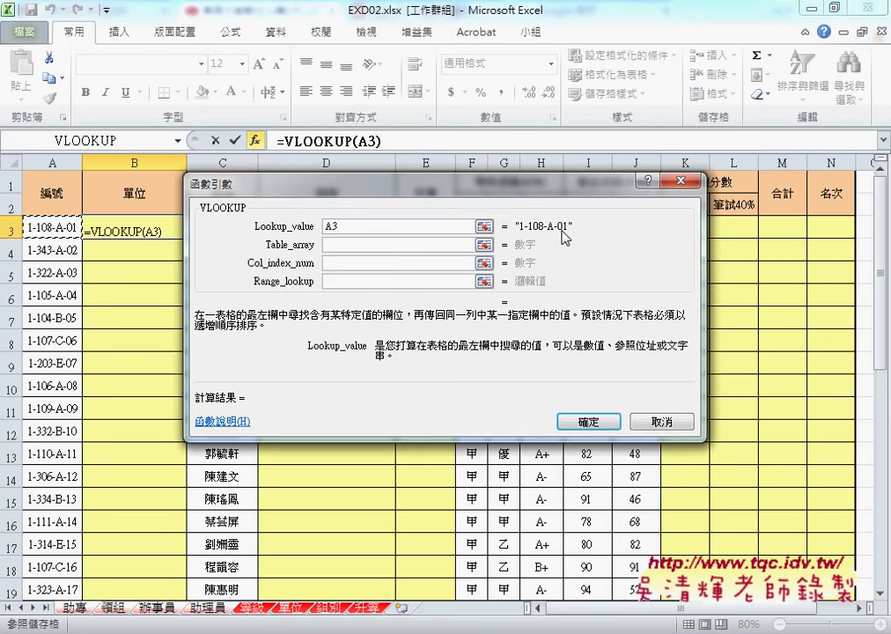
double_click(327, 226)
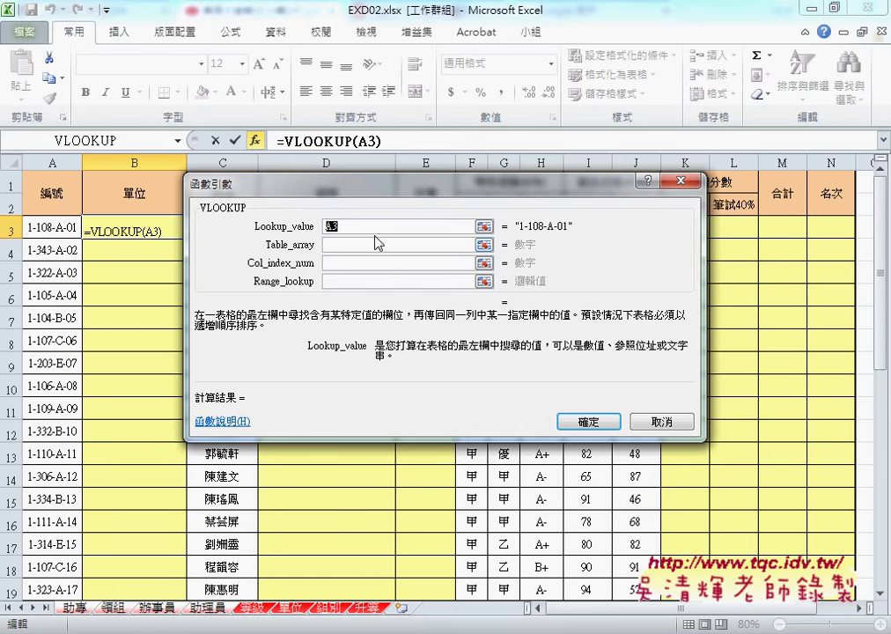
left_click(436, 229)
type("m")
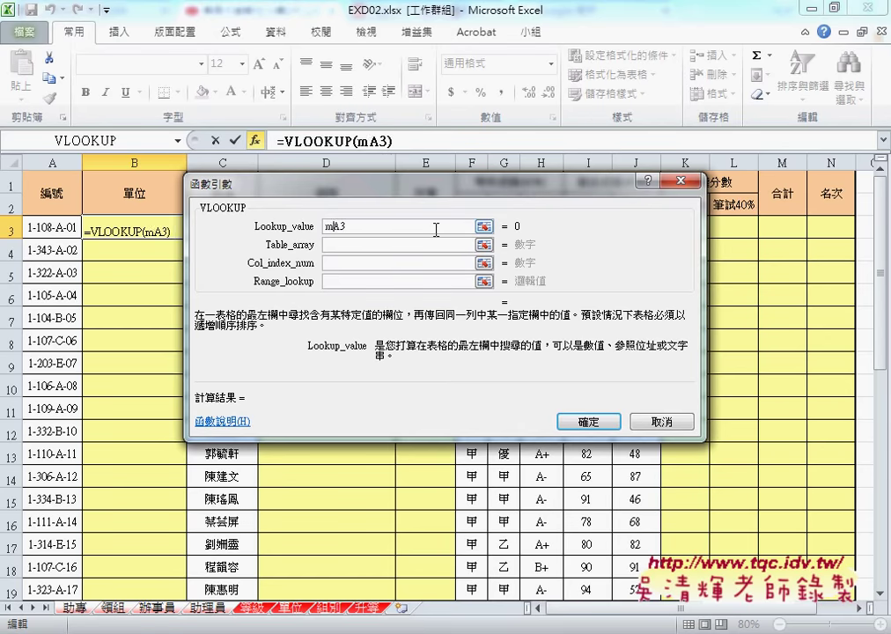
type("id")
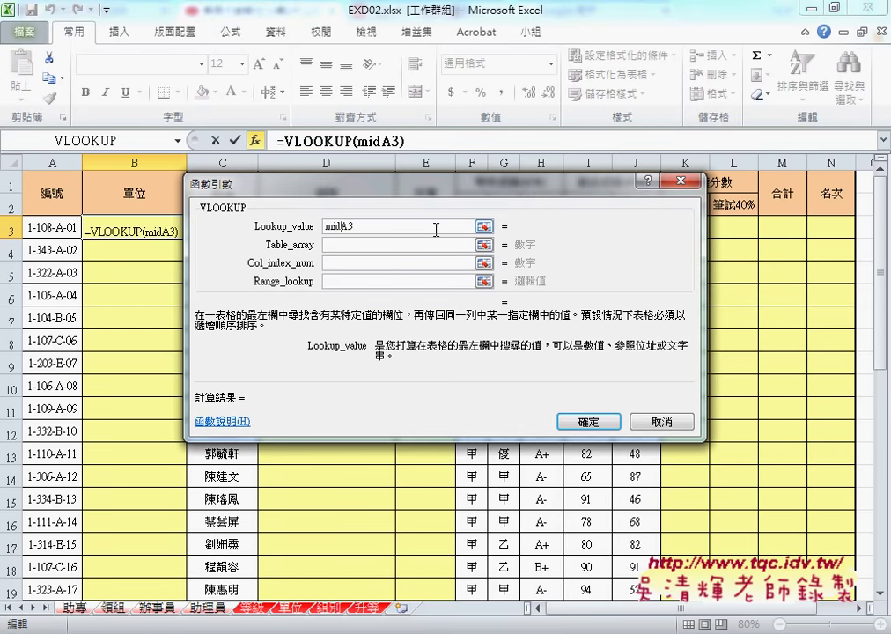
type("(")
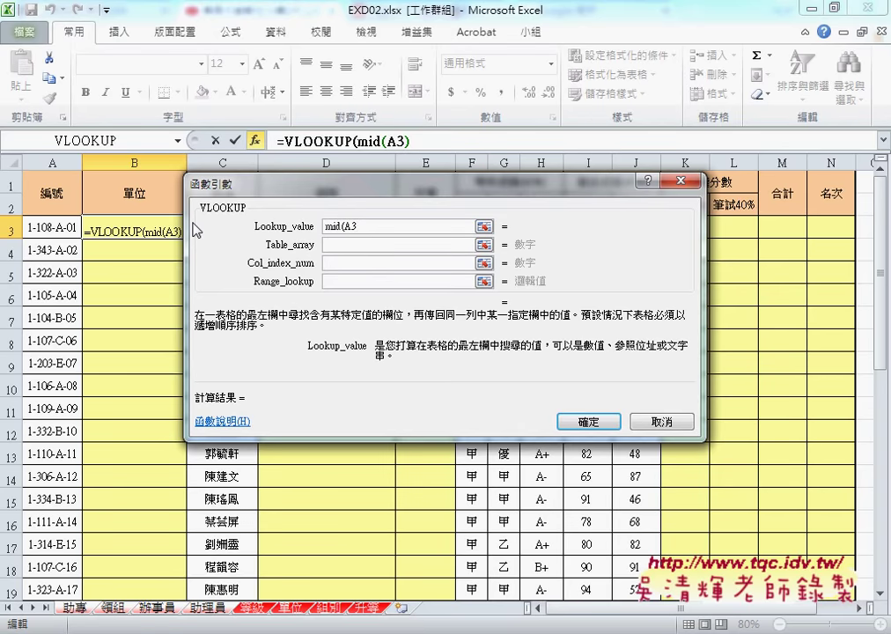
type(",")
type("3")
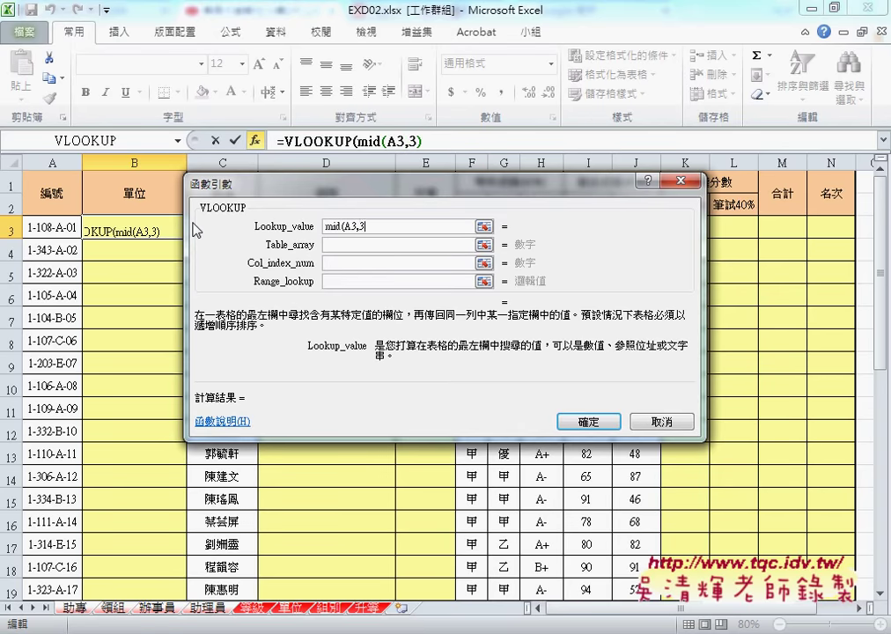
type(",")
type("3)")
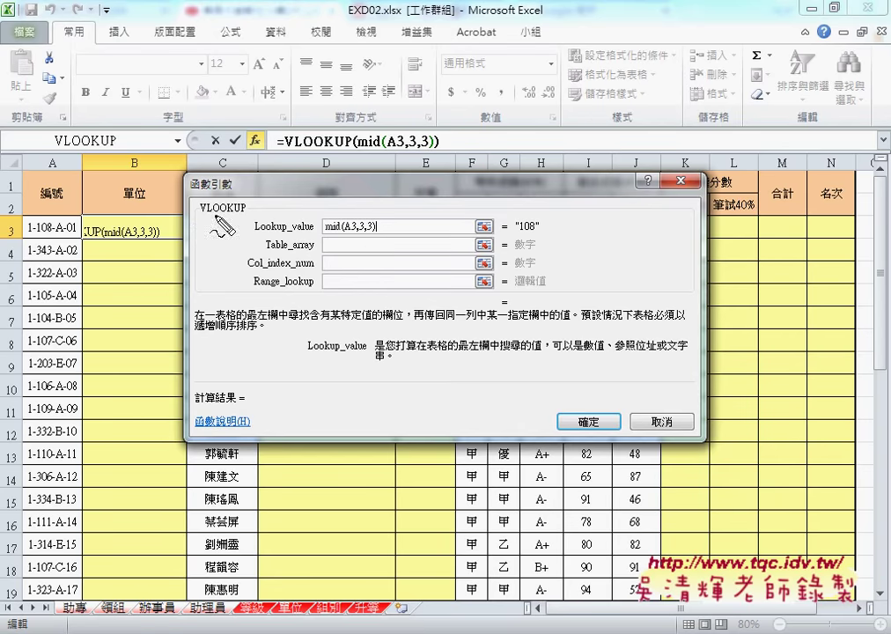
left_click_drag(515, 234, 538, 233)
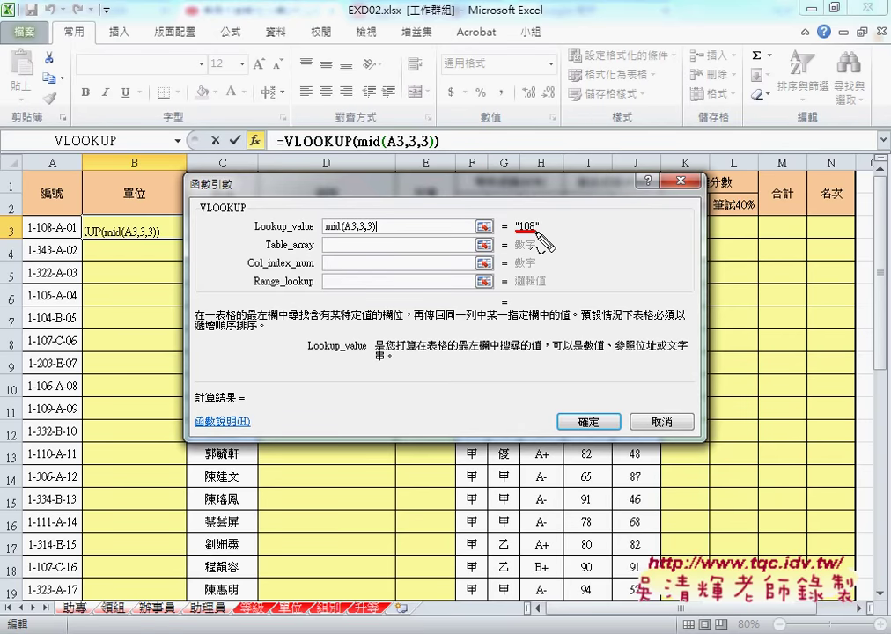